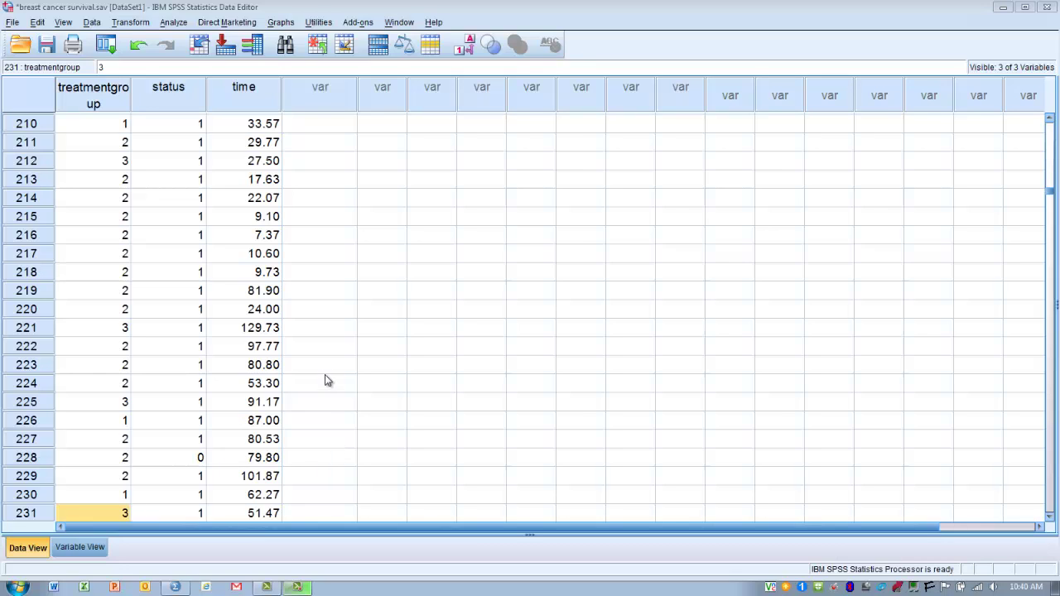
- Start Kaplan-Meier with Time (months) as the time variable and status as the status variable
click(174, 24)
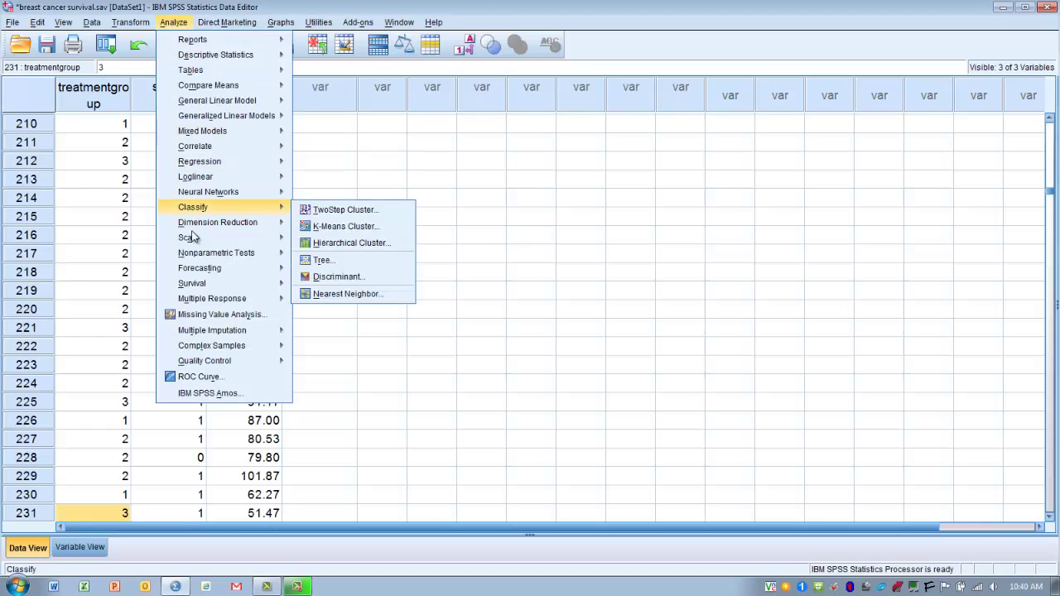
mouse_move(199, 287)
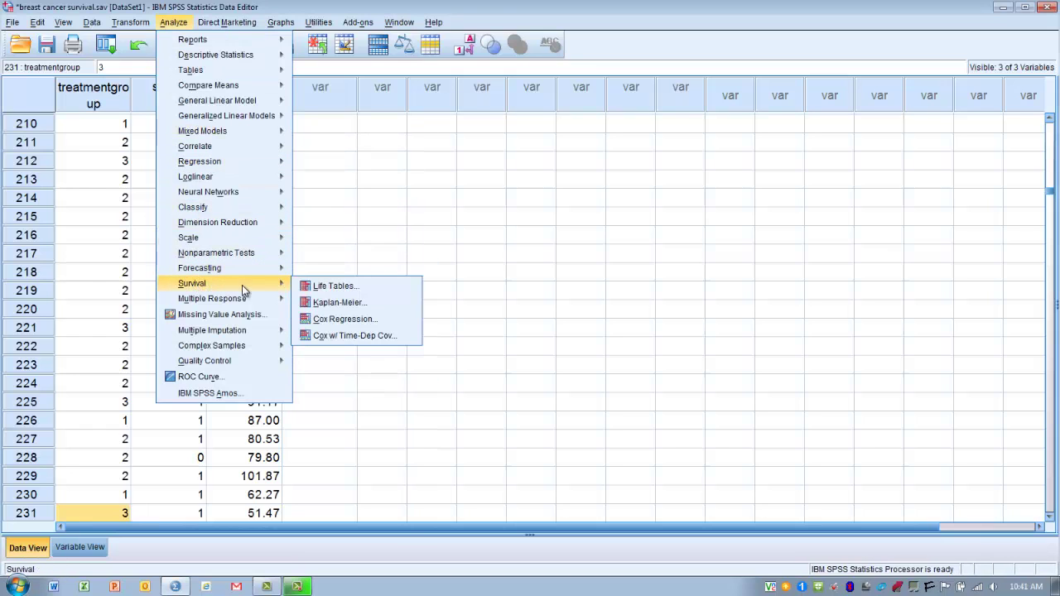
click(318, 303)
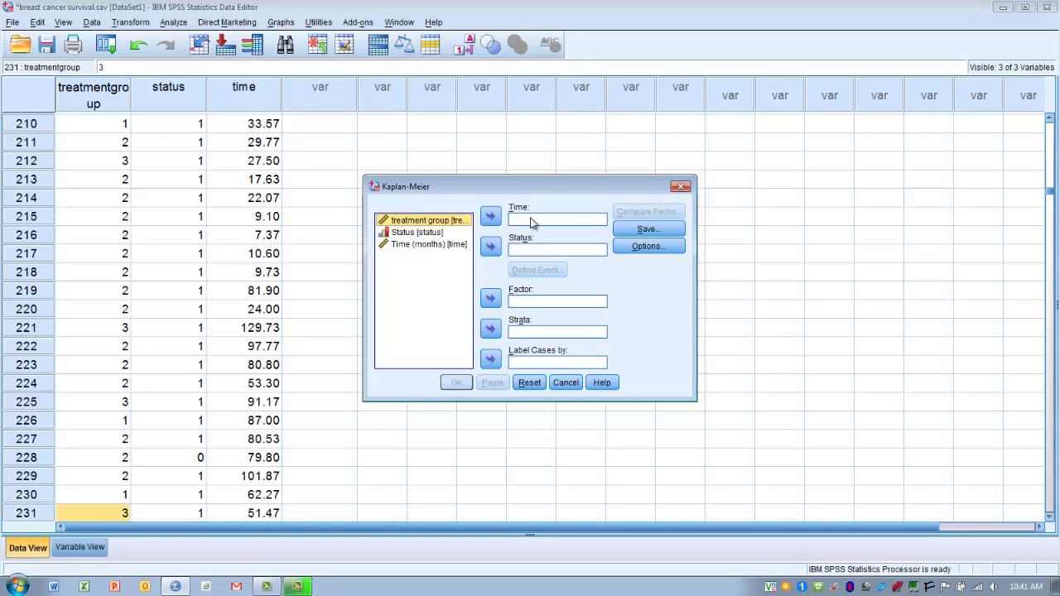
click(416, 246)
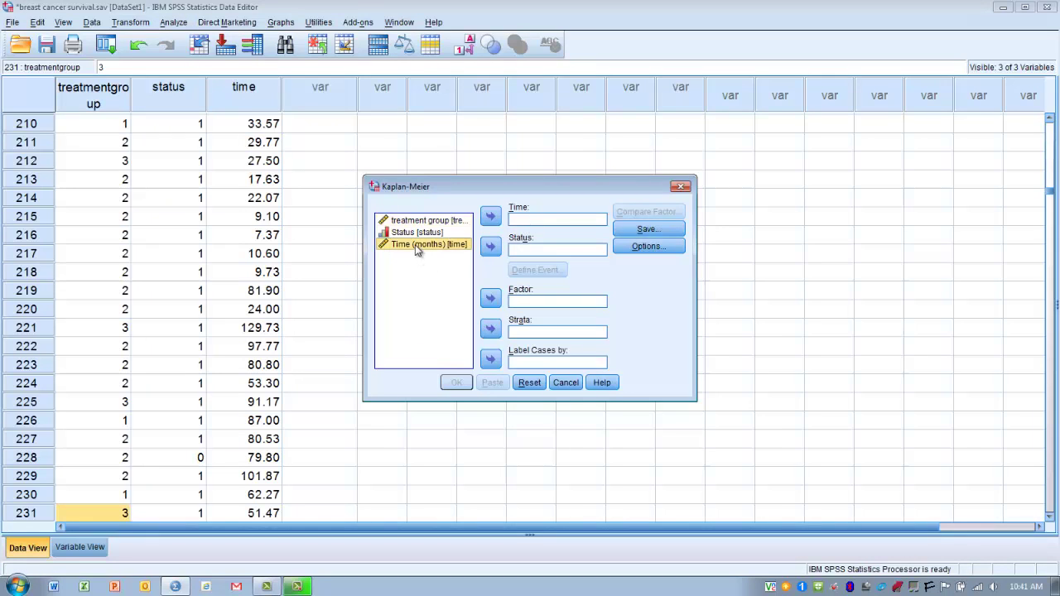
click(490, 217)
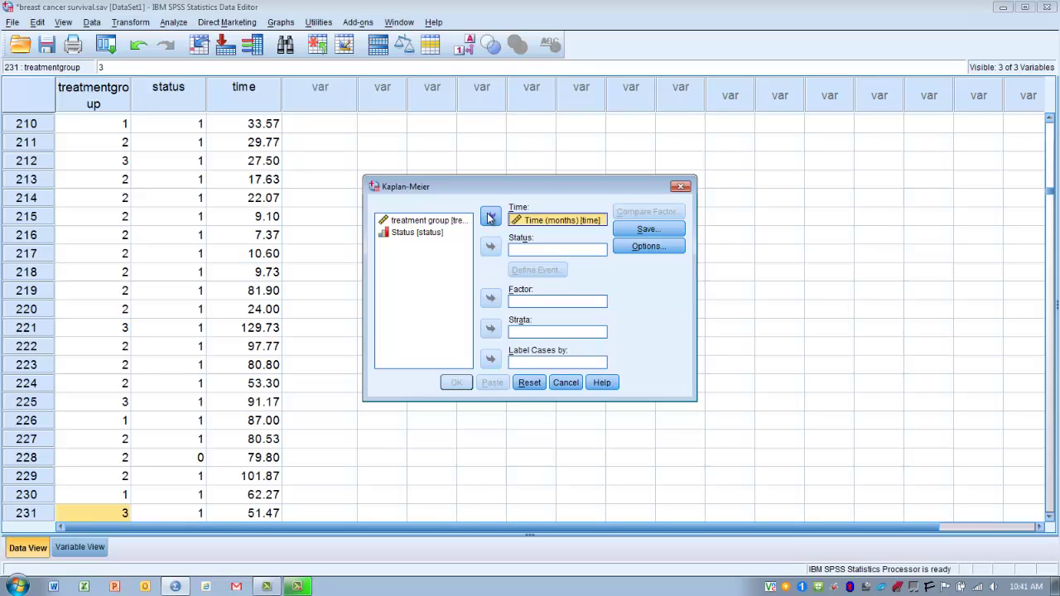
click(401, 234)
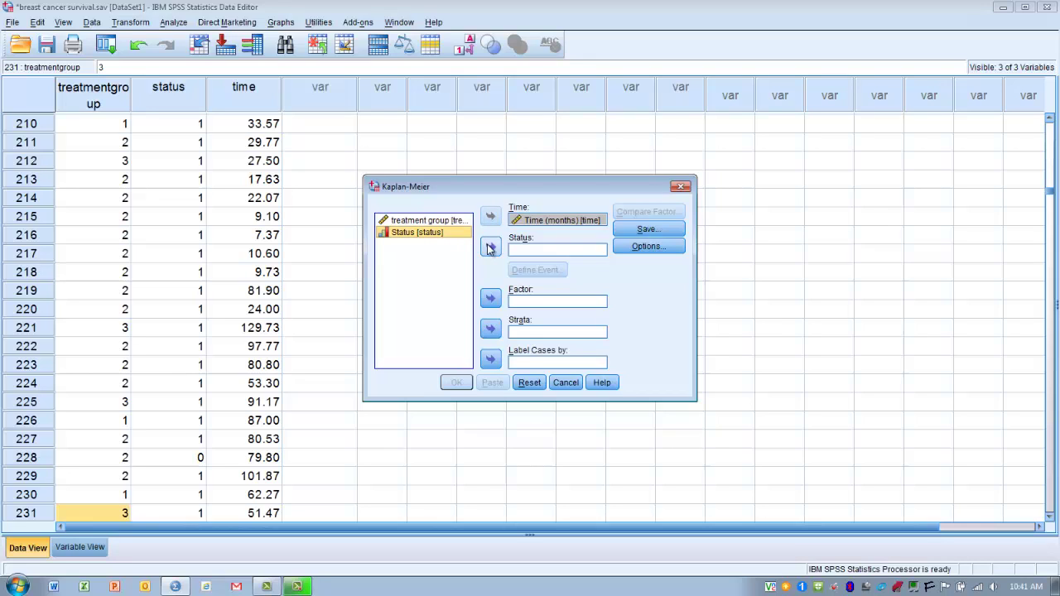
click(490, 249)
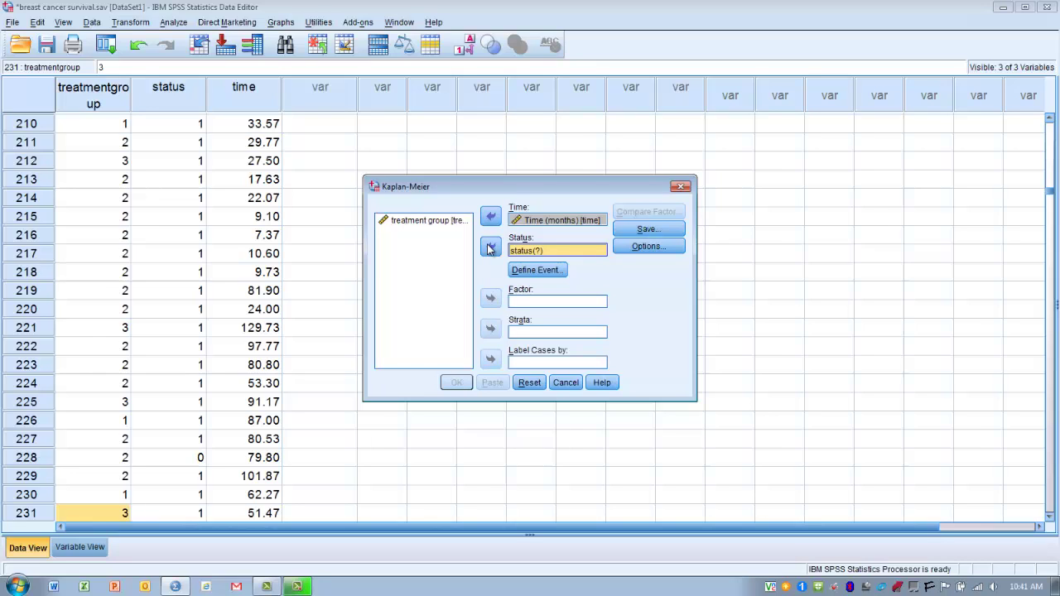
- Define the status event as the single value 1, so it reads status(1)
click(551, 272)
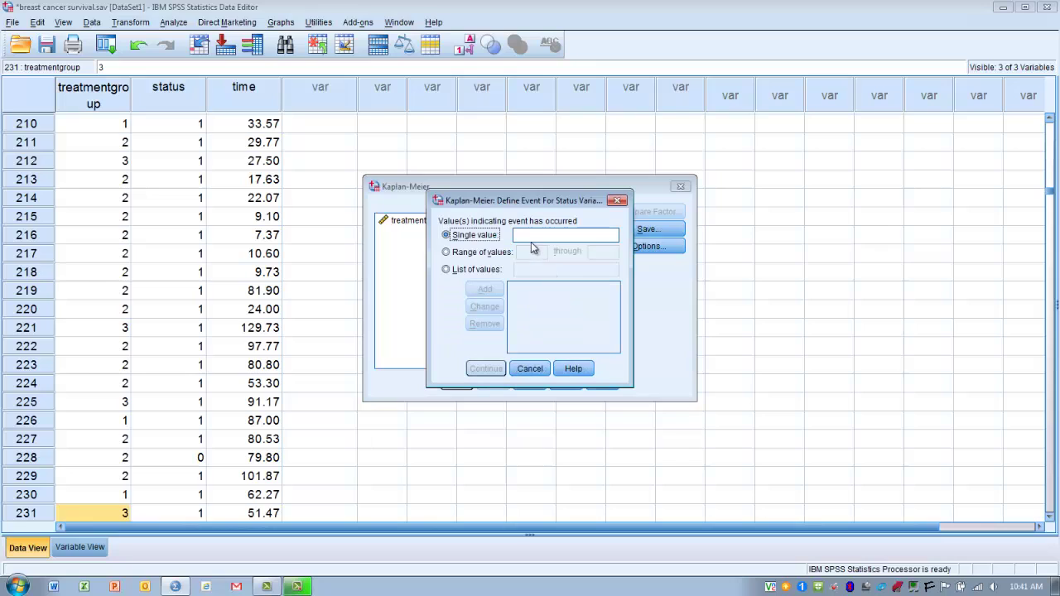
click(527, 236)
text(1)
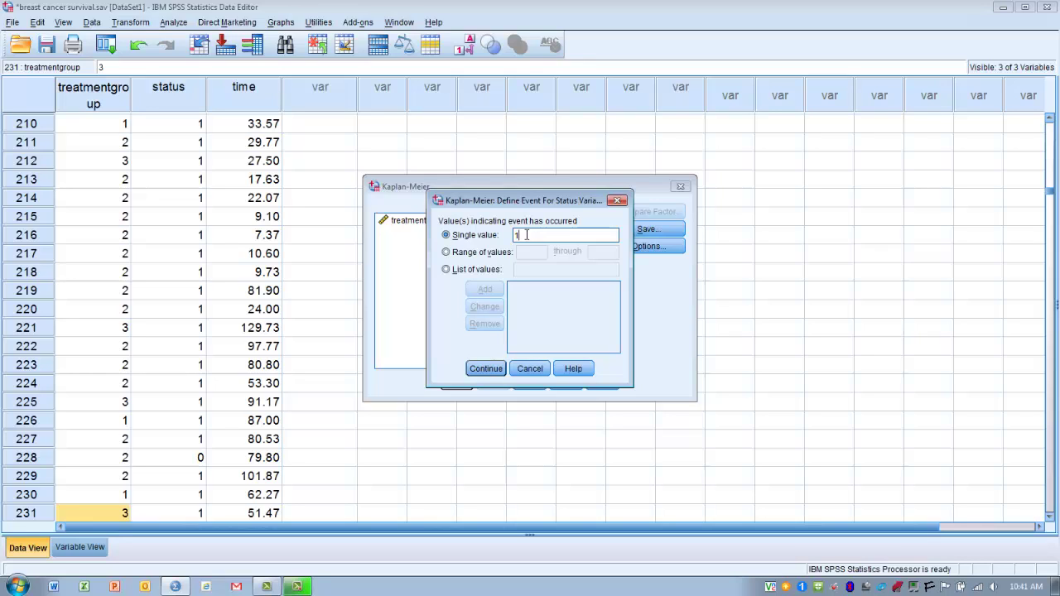
click(486, 370)
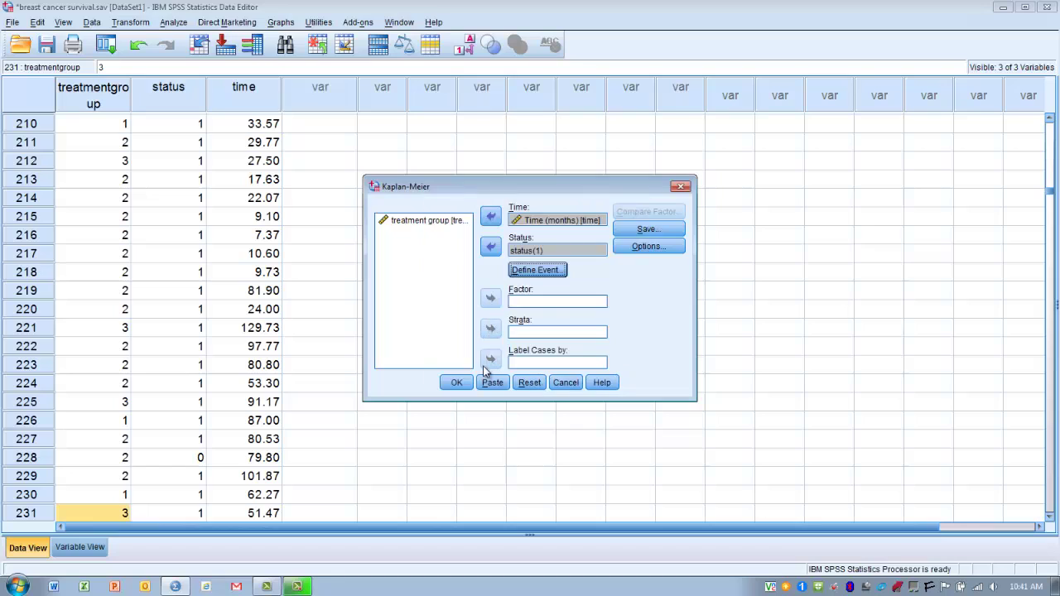
- Move treatment group into the Factor box
click(415, 222)
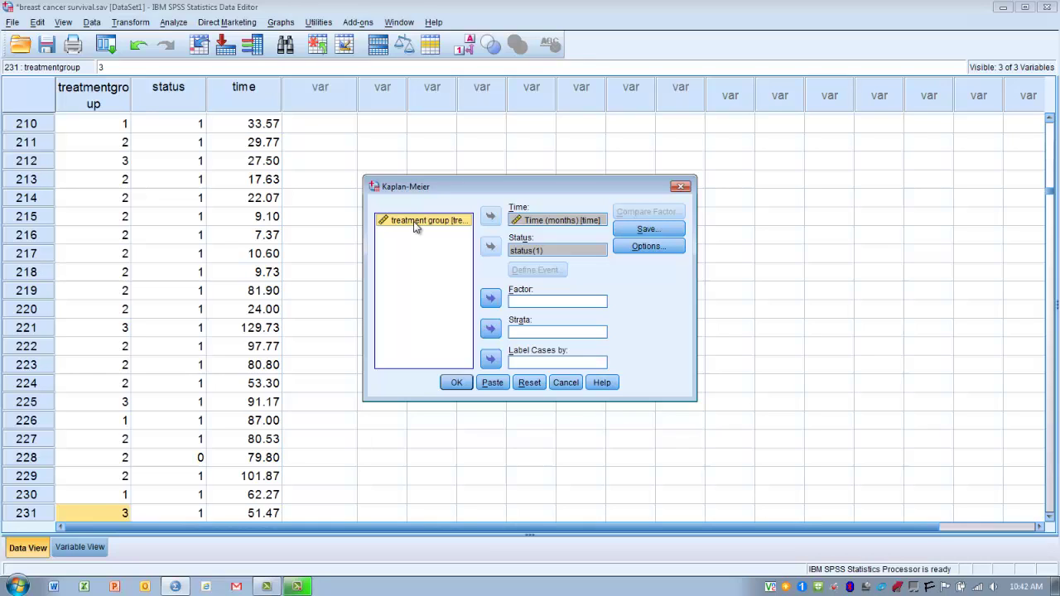
click(490, 300)
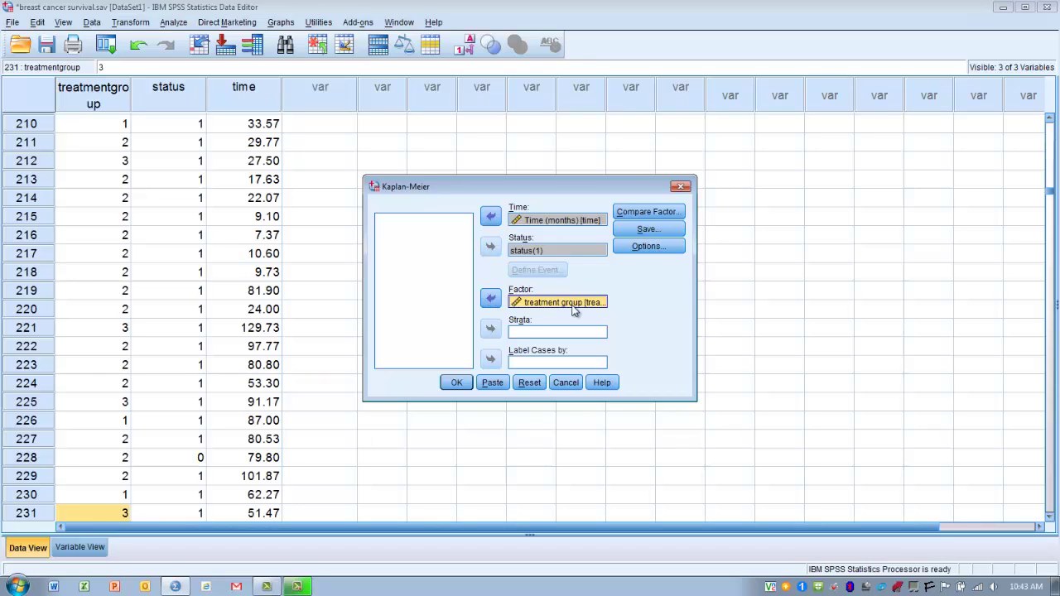
- Enable the Log rank, Breslow and Tarone-Ware tests, pooled over strata, for comparing treatment groups
click(645, 213)
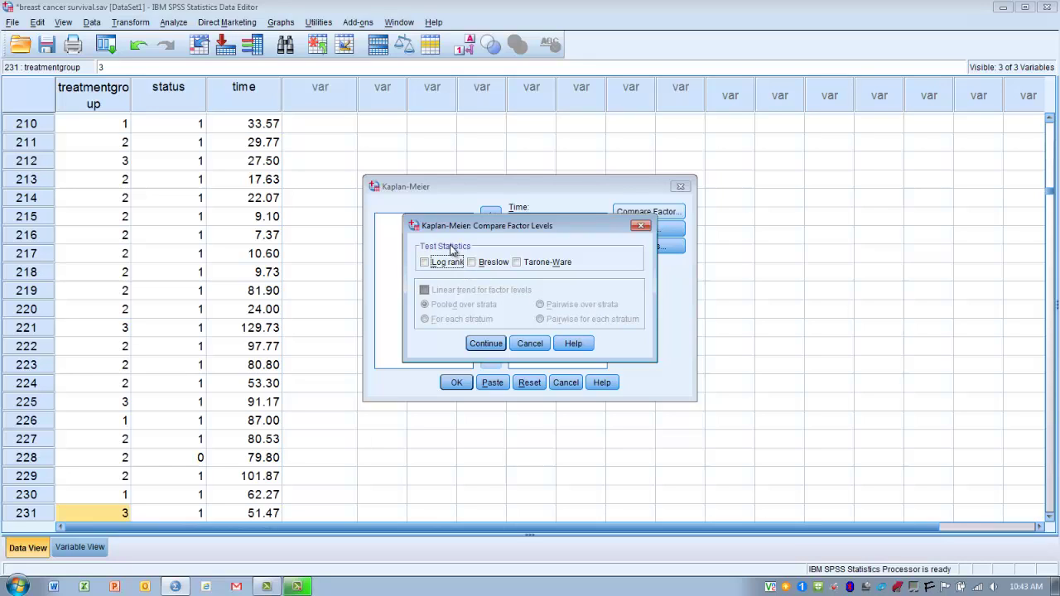
click(425, 263)
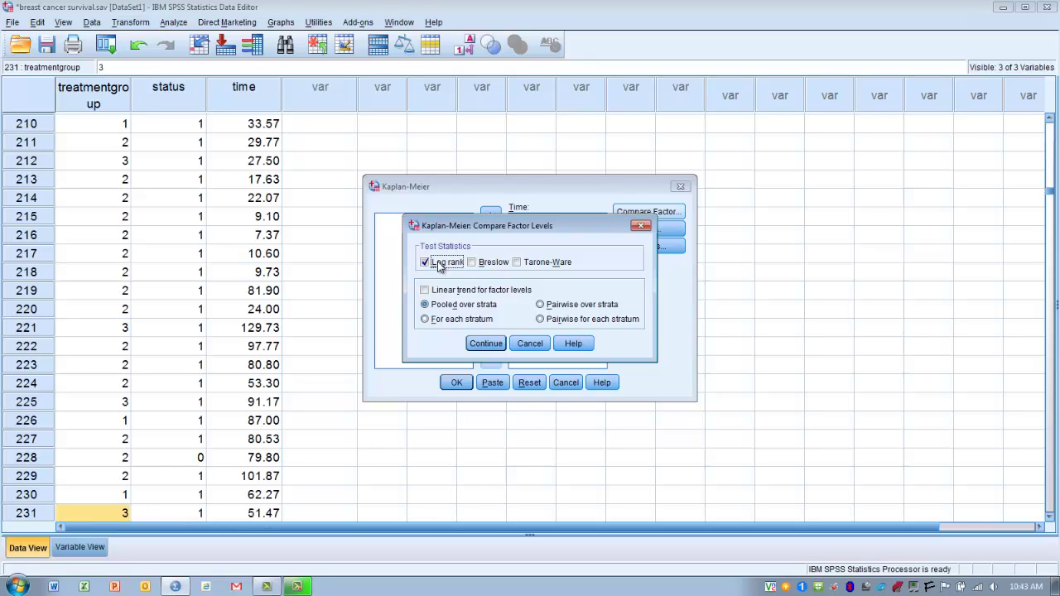
click(472, 263)
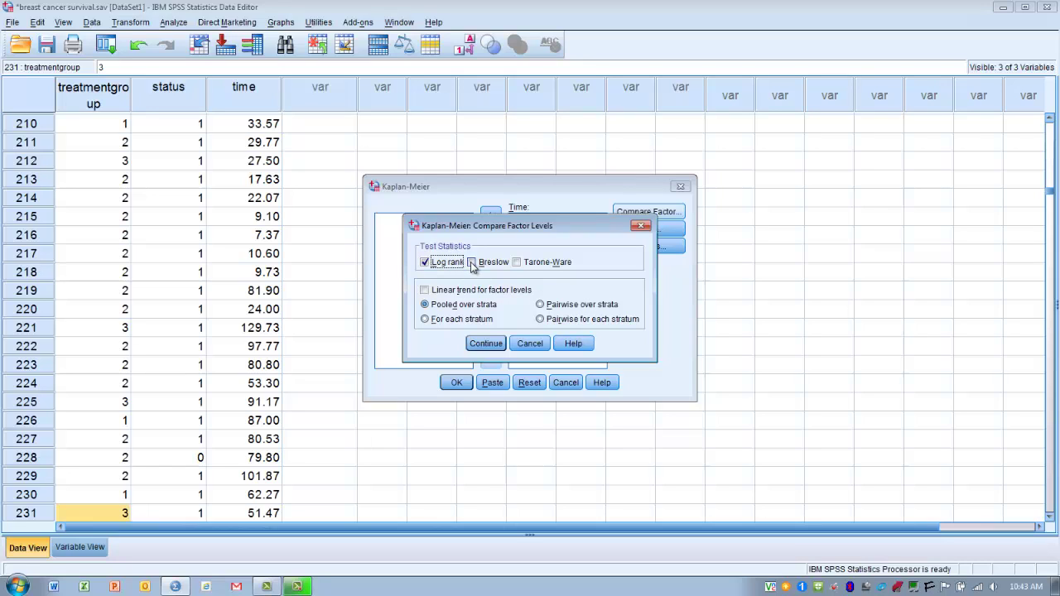
click(517, 263)
click(485, 343)
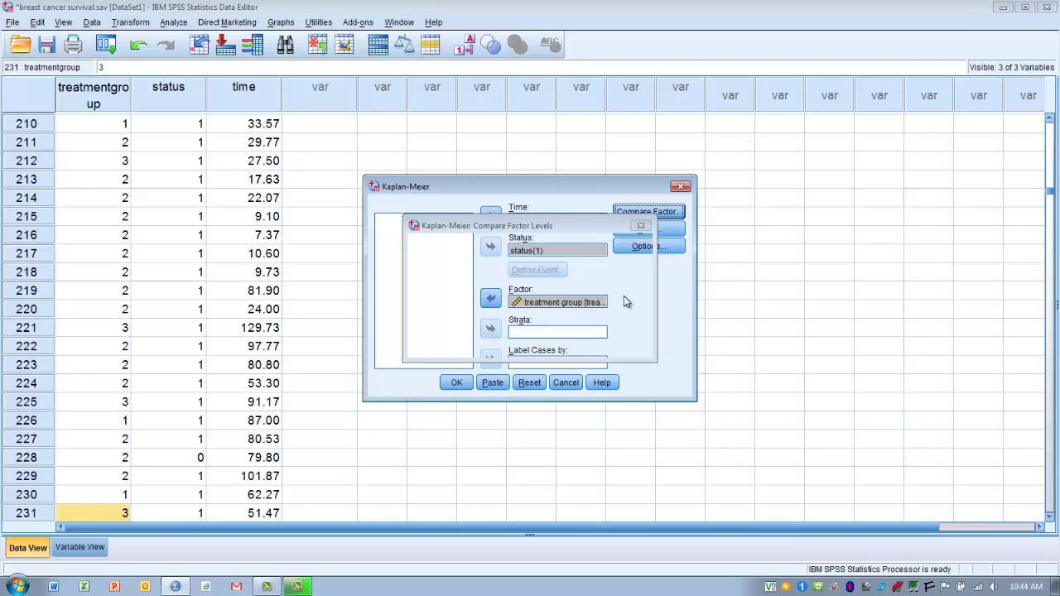
- Add a Survival plot to the options alongside survival tables and mean/median survival
click(669, 250)
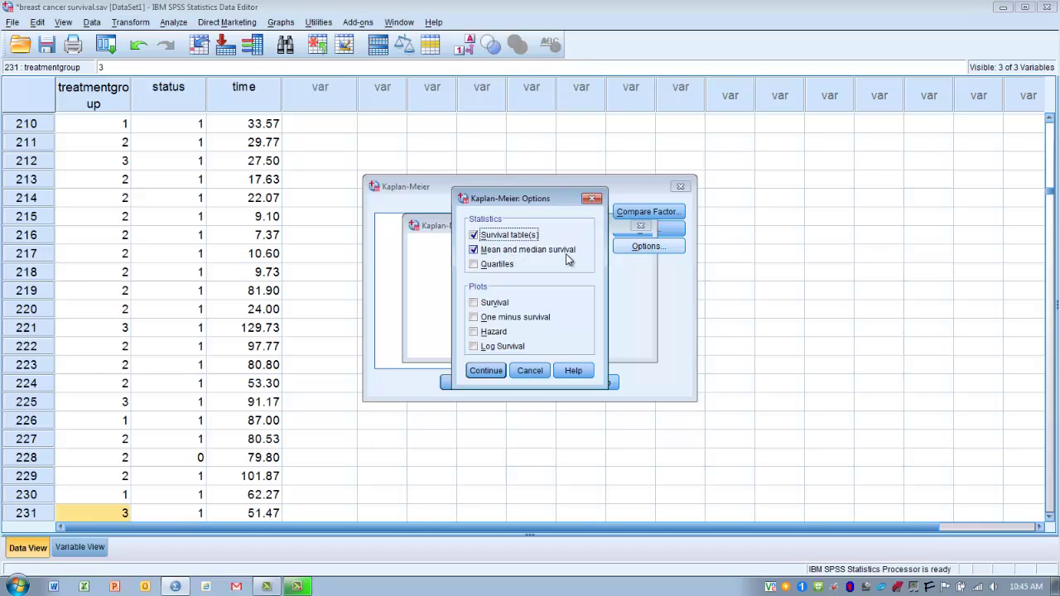
click(474, 303)
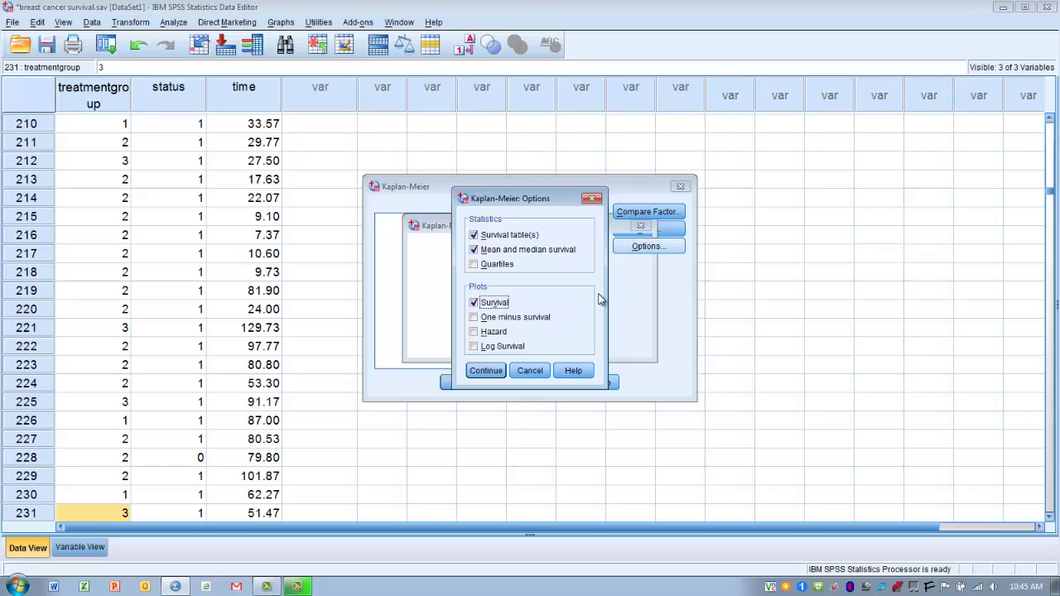
click(485, 371)
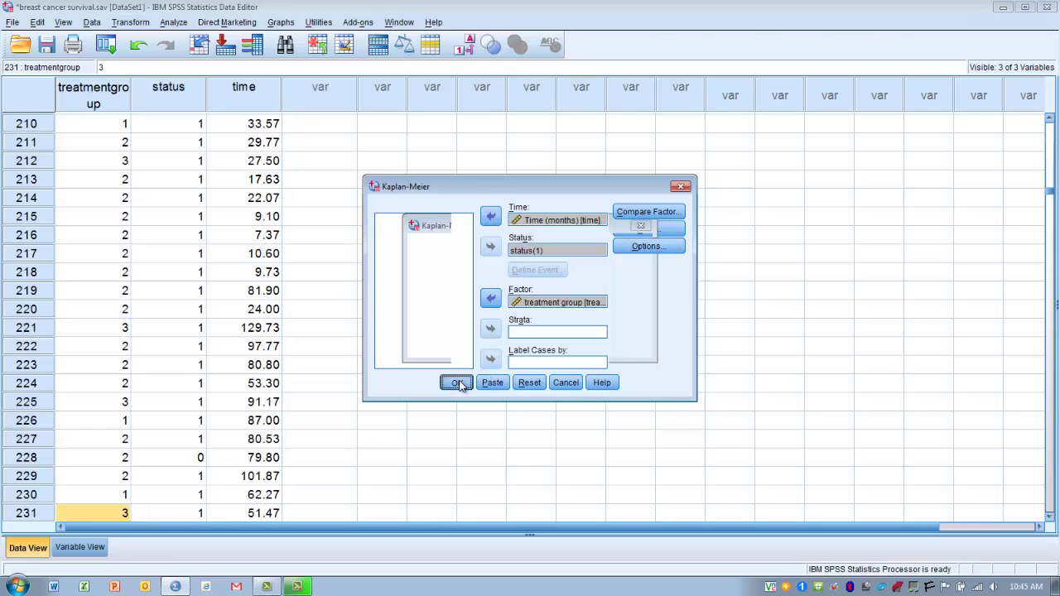
- Run the analysis and bring up the Survival Table for drug A in the output
click(457, 382)
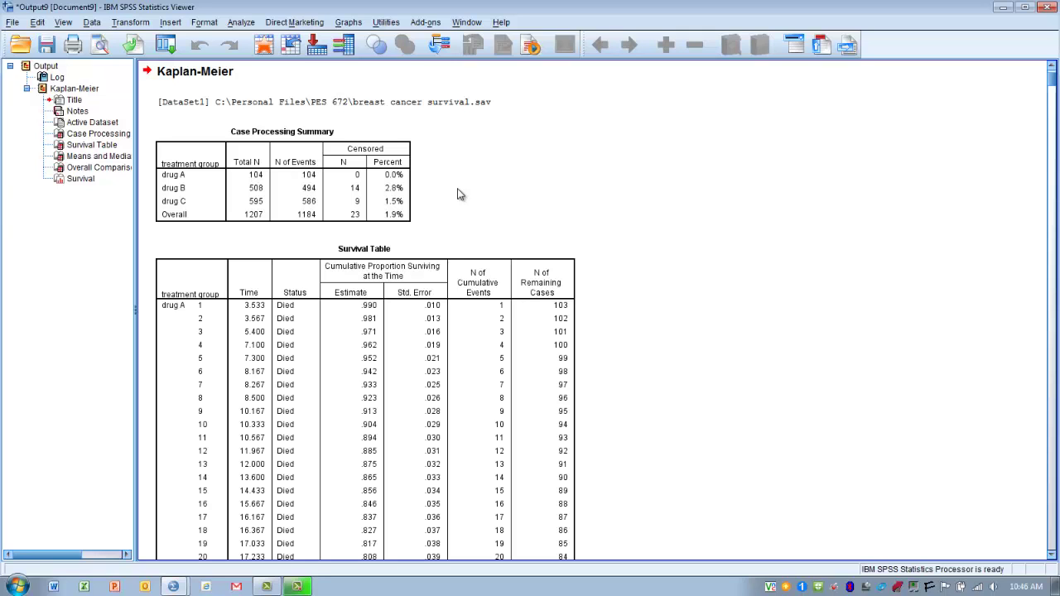
click(460, 329)
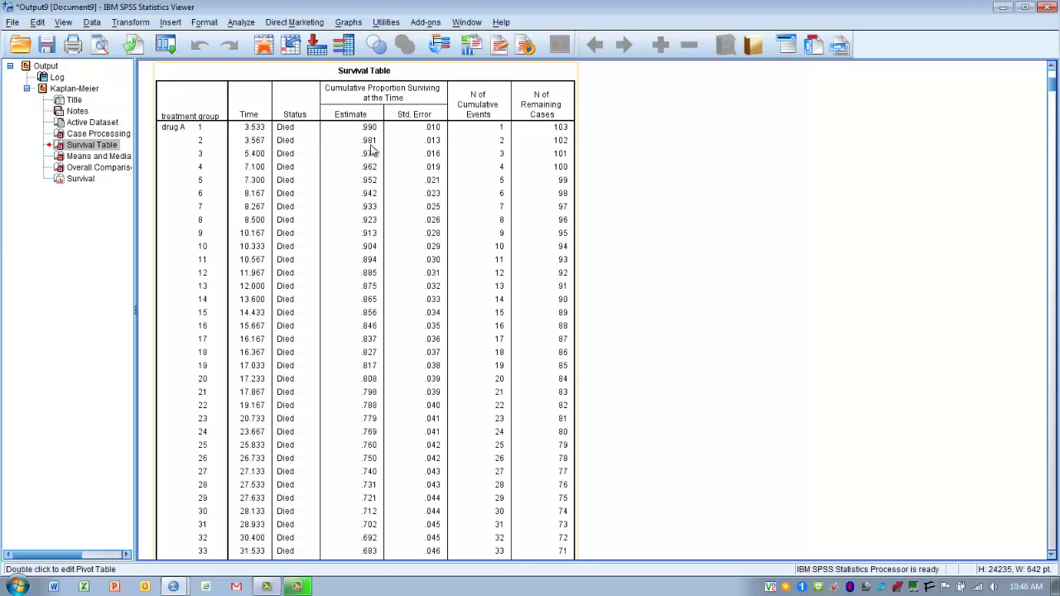
- Show the Means and Medians for Survival Time table, with drug A's median of 50.767
click(654, 218)
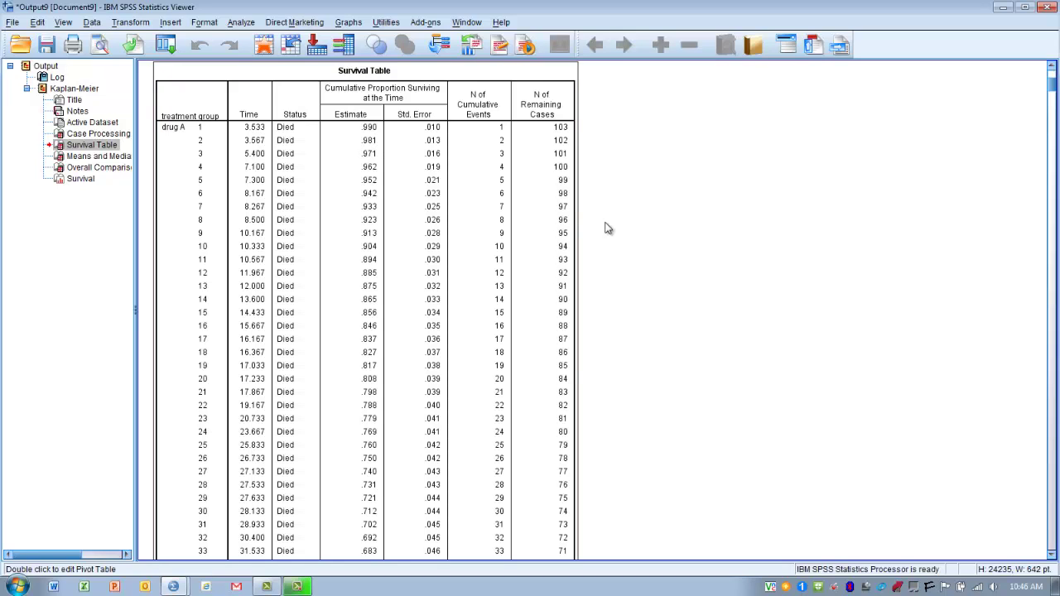
click(527, 285)
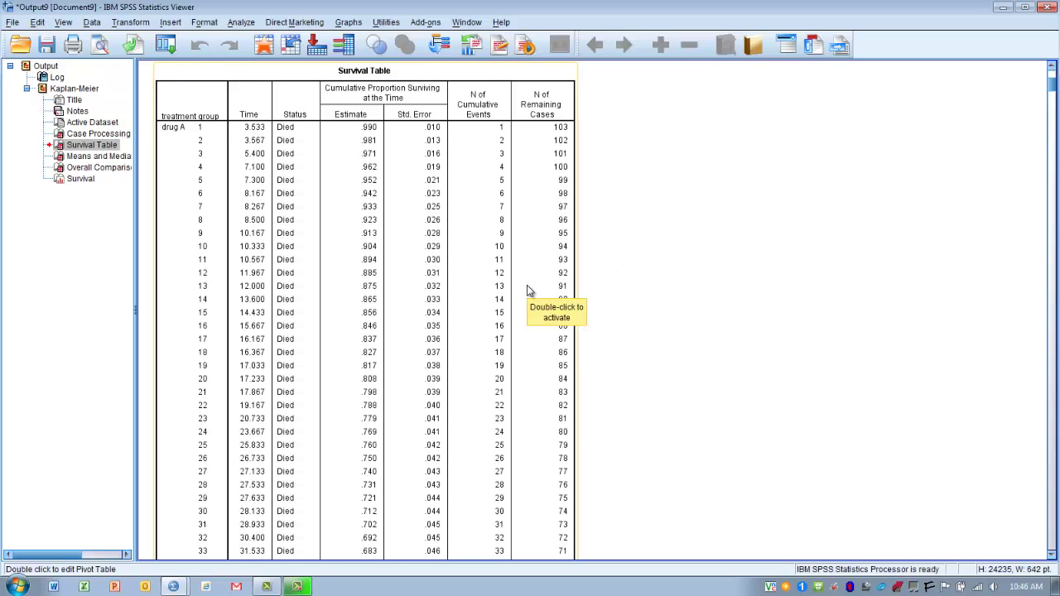
click(130, 293)
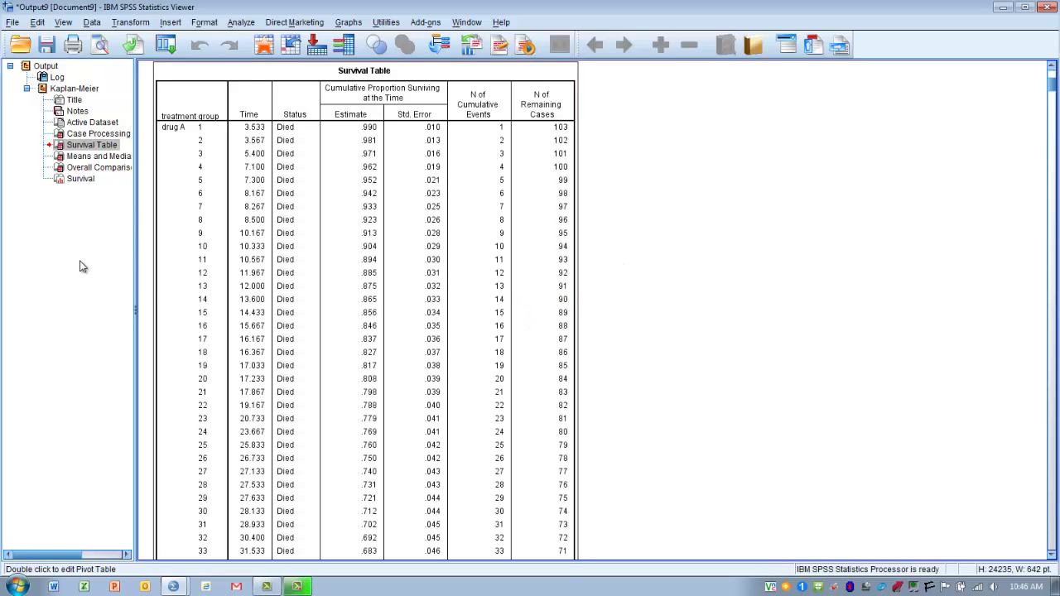
click(93, 157)
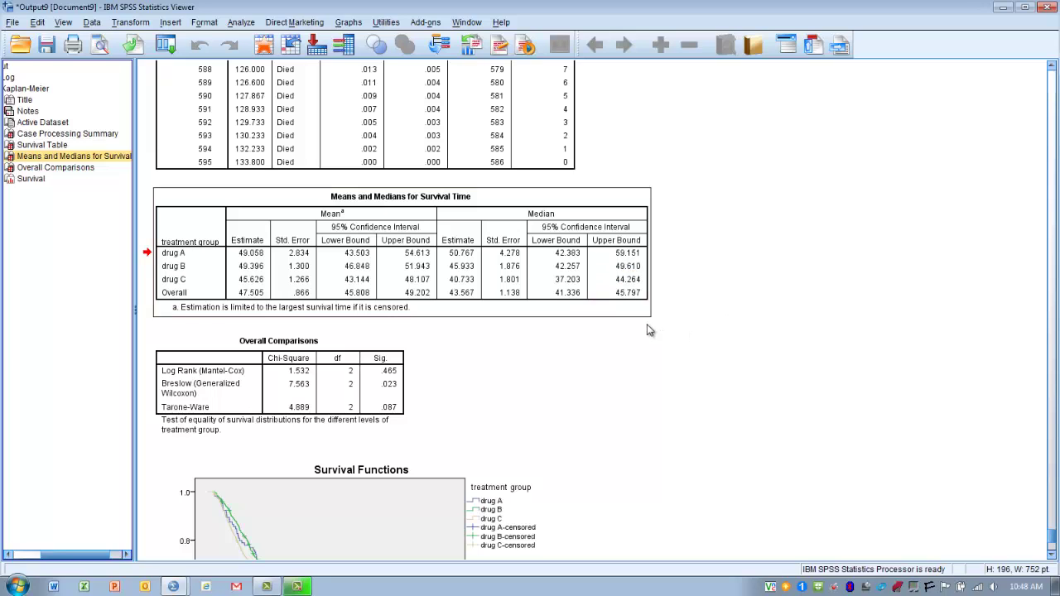
click(559, 313)
- Scroll to the Overall Comparisons table and the Survival Functions chart for drugs A, B and C
click(1050, 560)
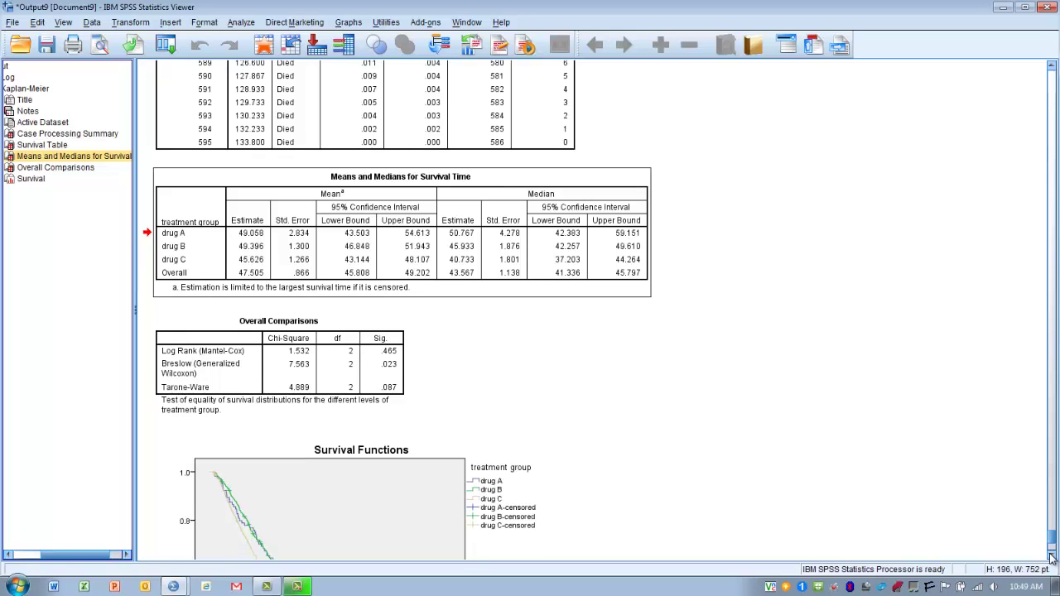
drag(1050, 559, 1051, 559)
click(503, 512)
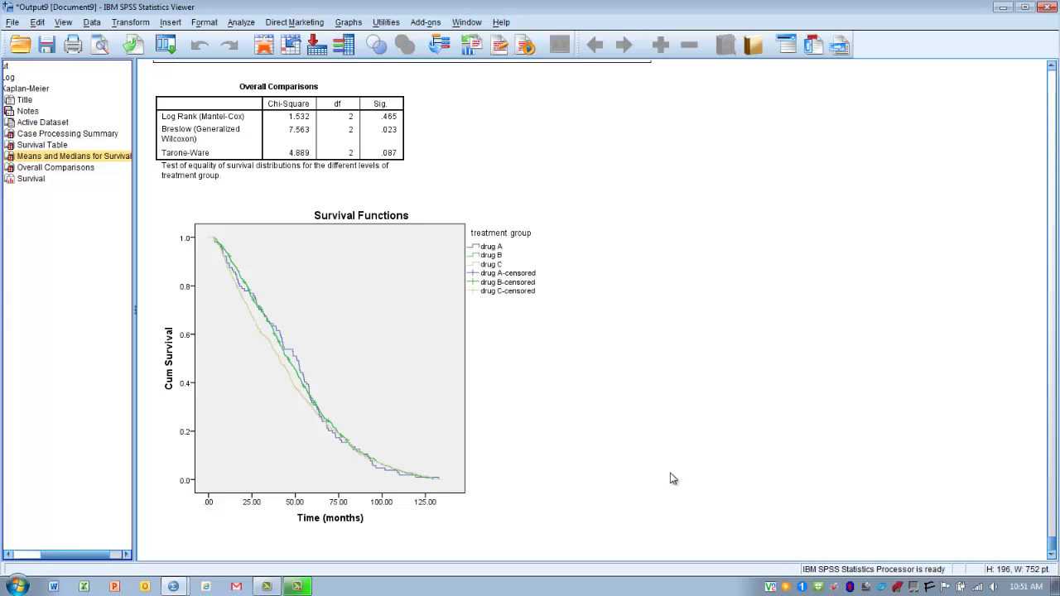
click(359, 418)
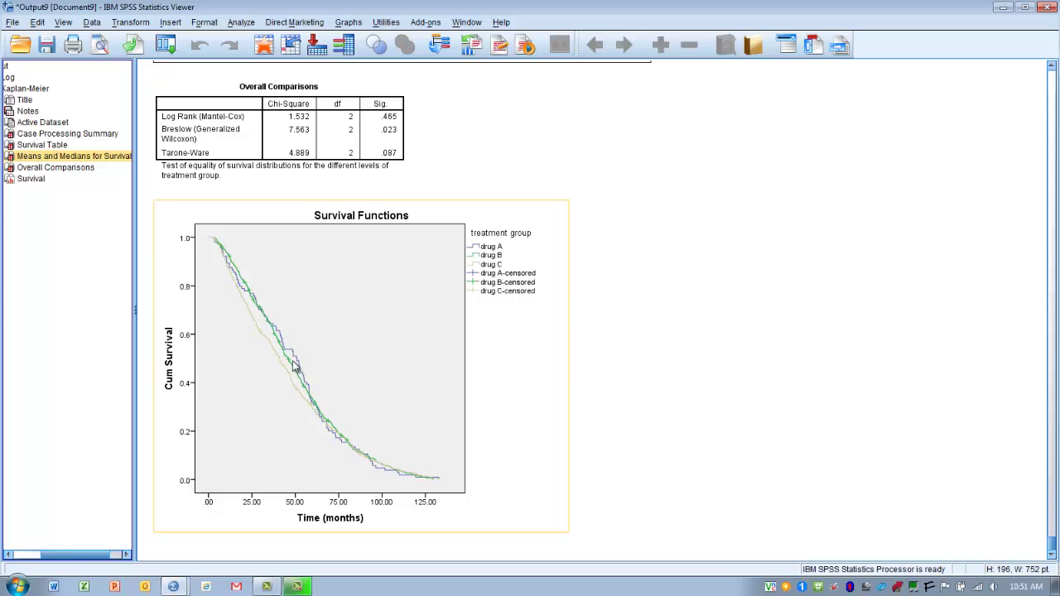
click(584, 408)
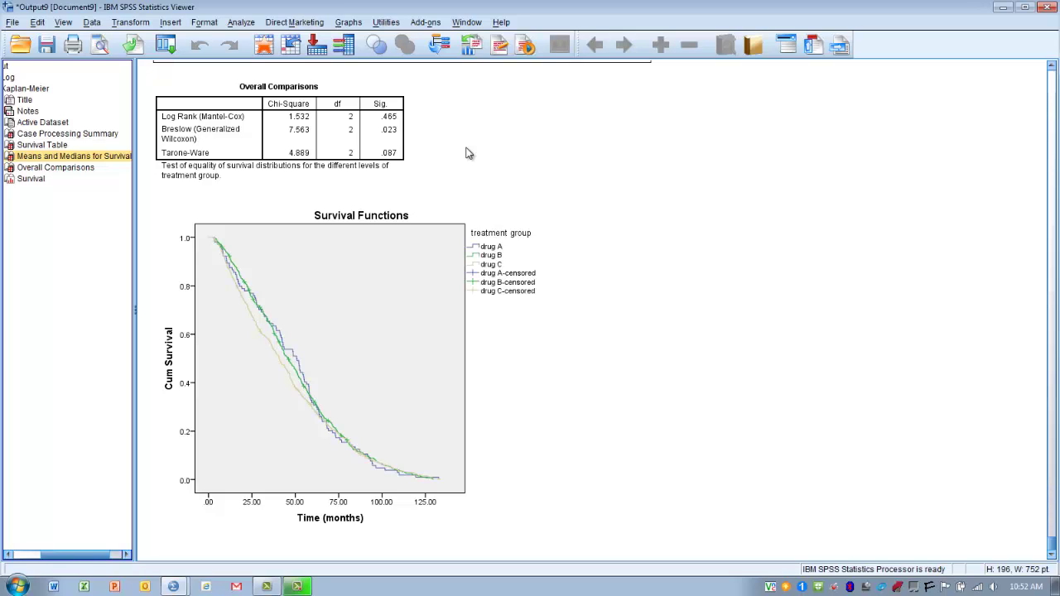
click(414, 407)
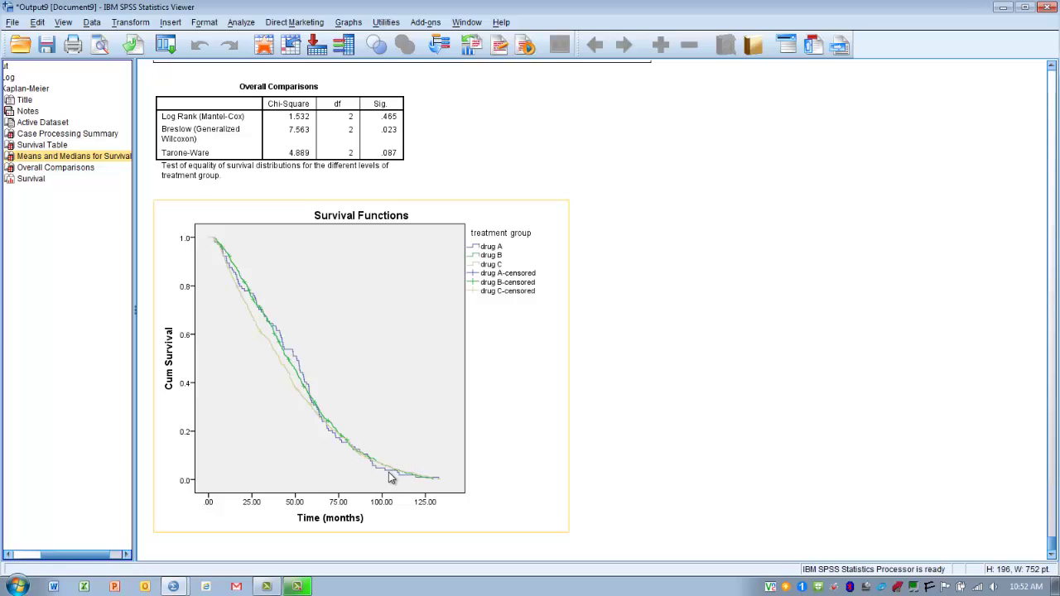
click(418, 192)
click(402, 120)
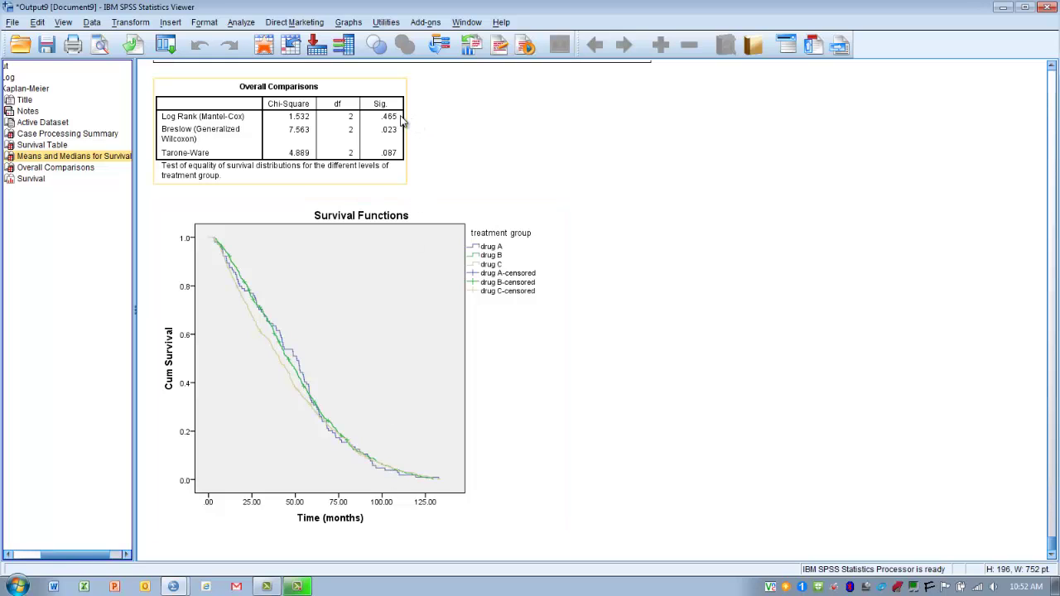
click(433, 120)
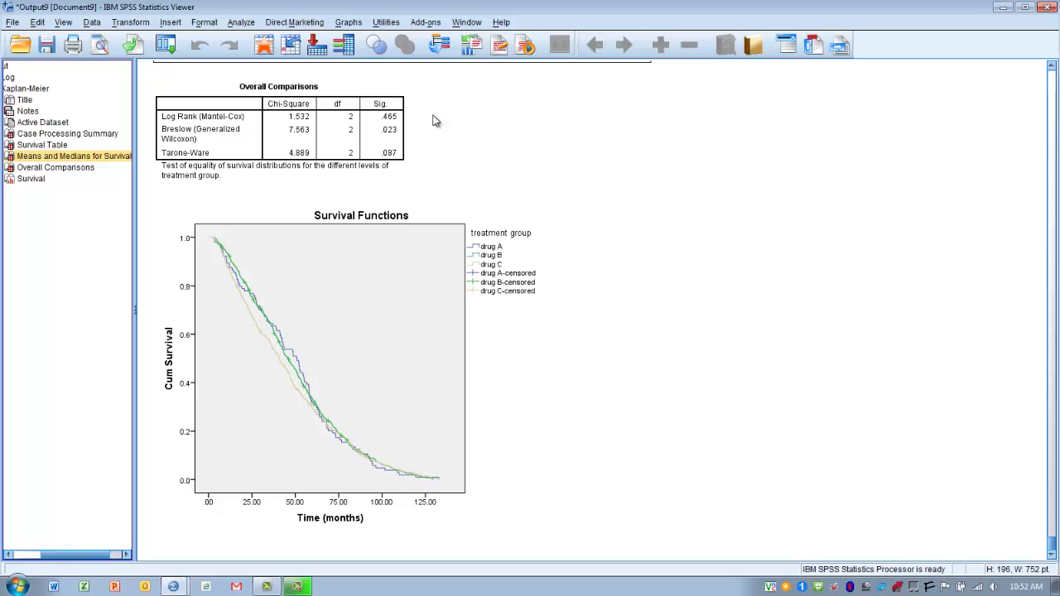
click(386, 410)
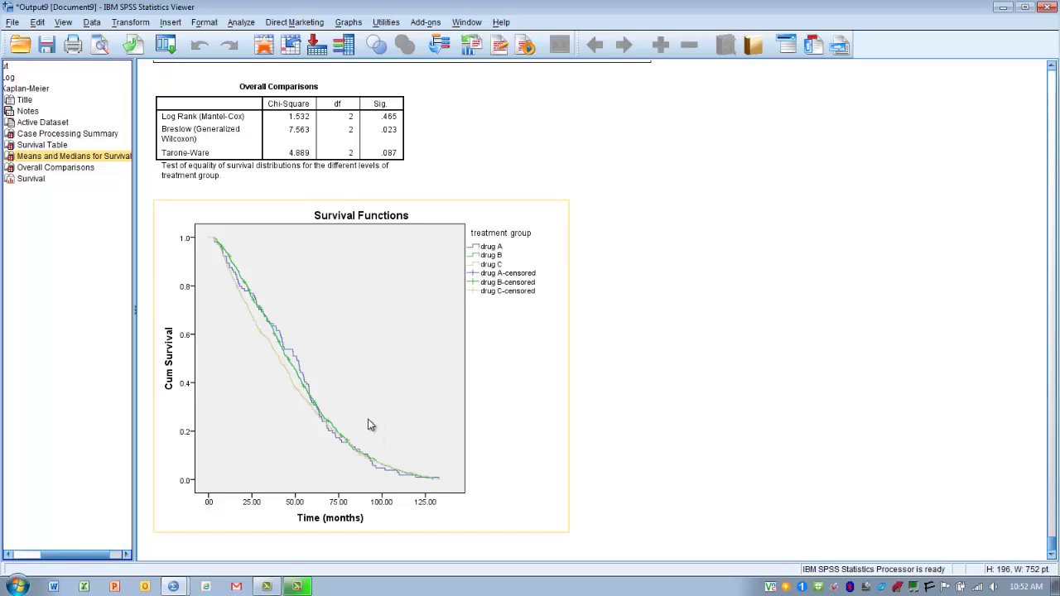
click(594, 334)
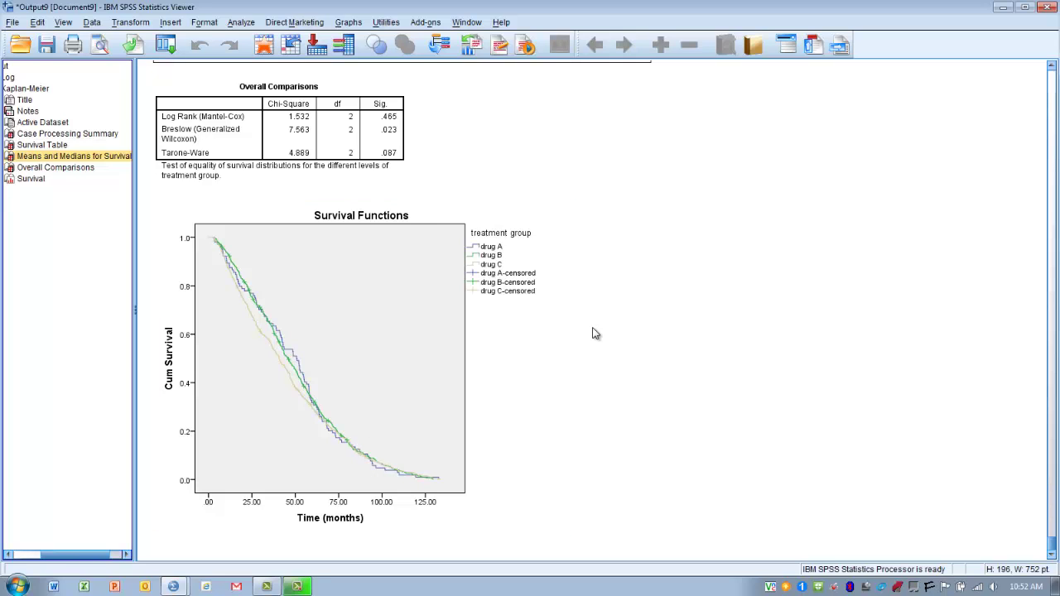
click(403, 144)
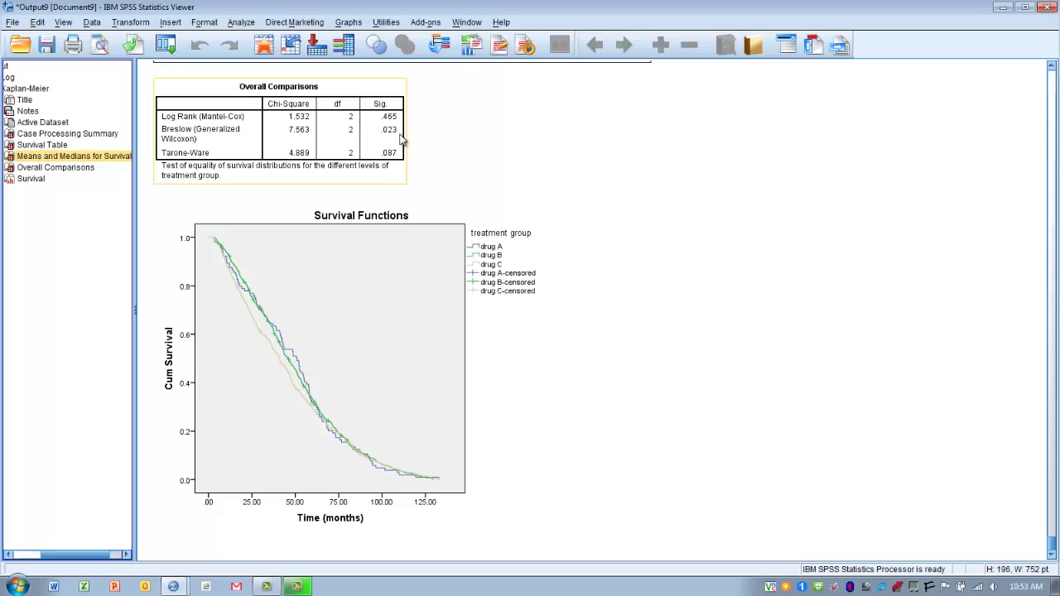
click(281, 324)
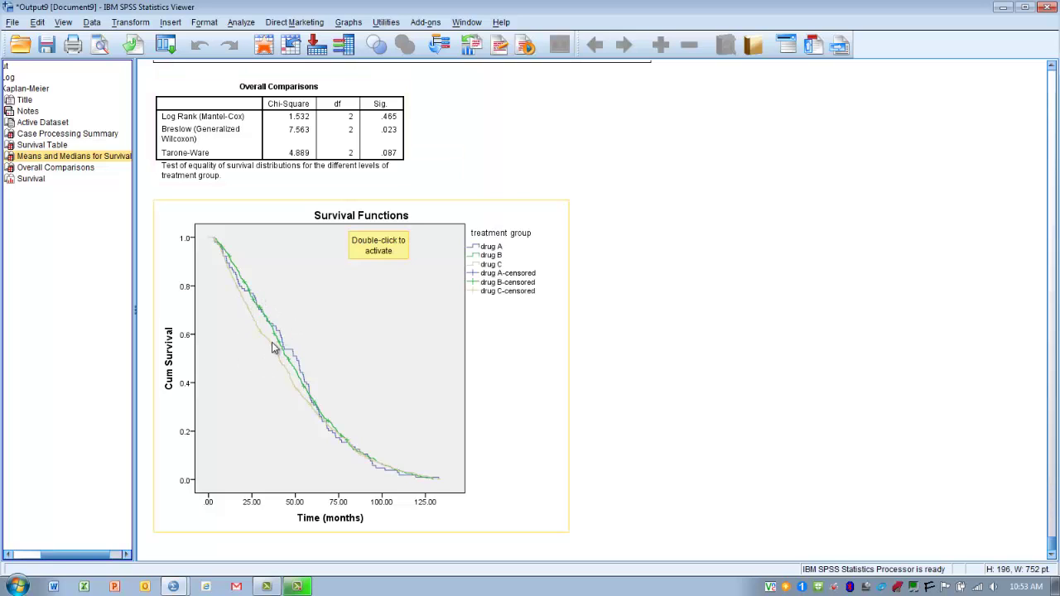
click(383, 170)
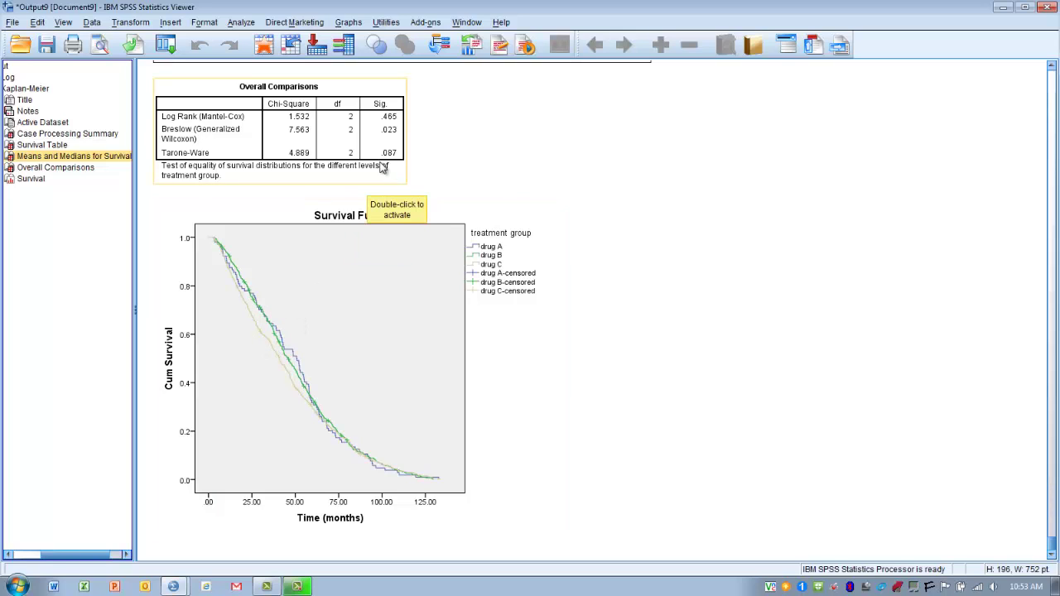
click(418, 129)
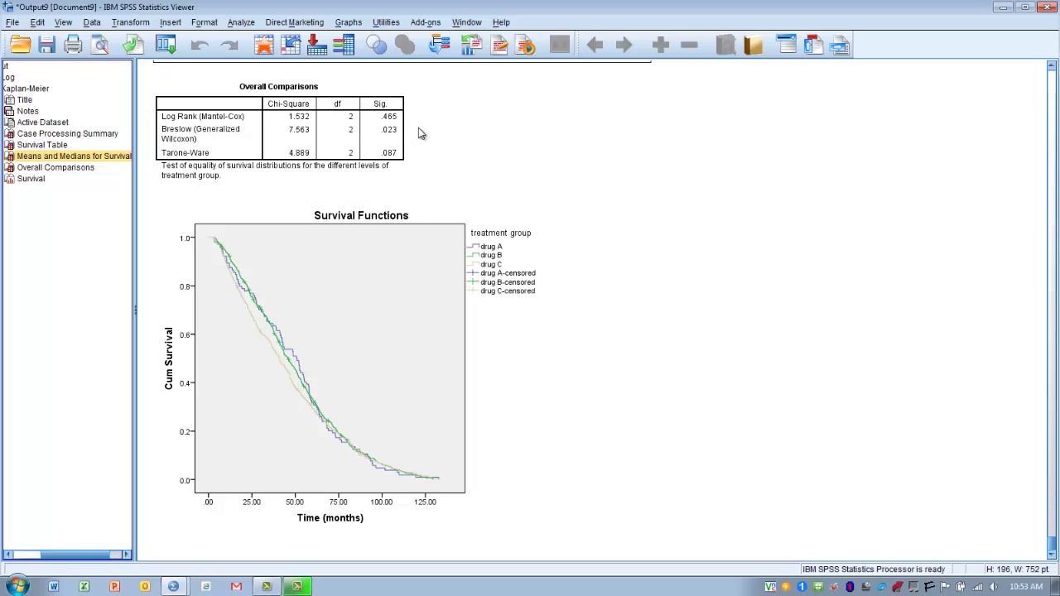
click(321, 268)
click(460, 160)
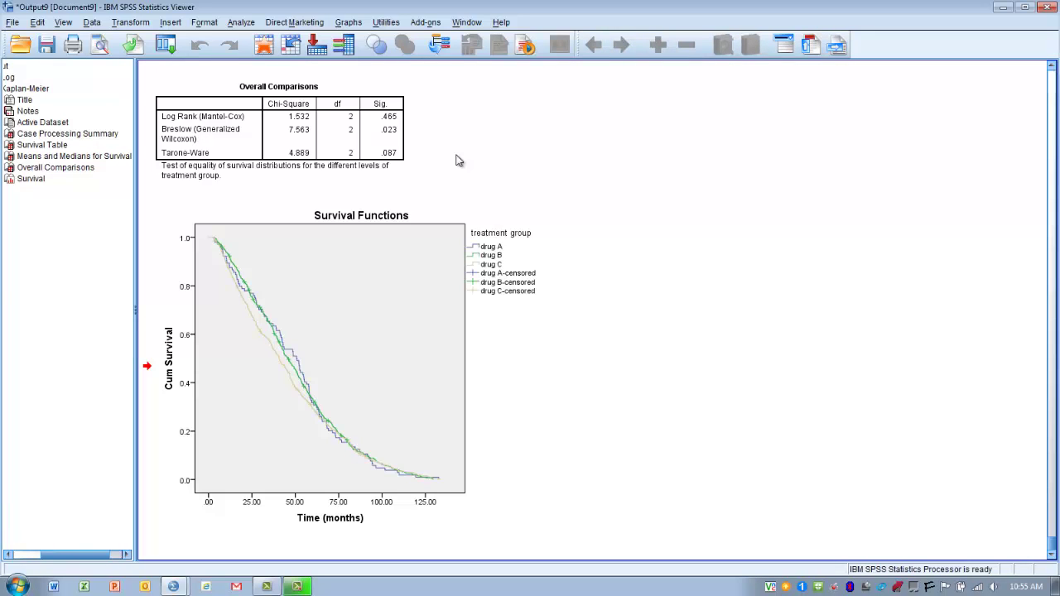